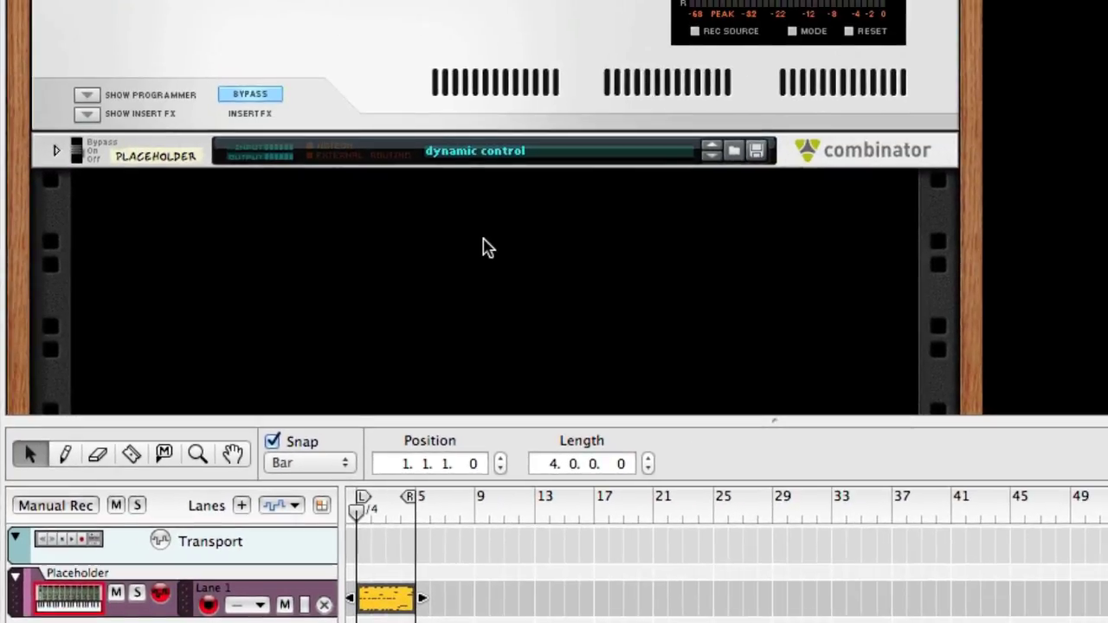
Add a Thor Polysonic Synthesizer to the rack from the Instruments menu
right_click(554, 80)
mouse_move(568, 389)
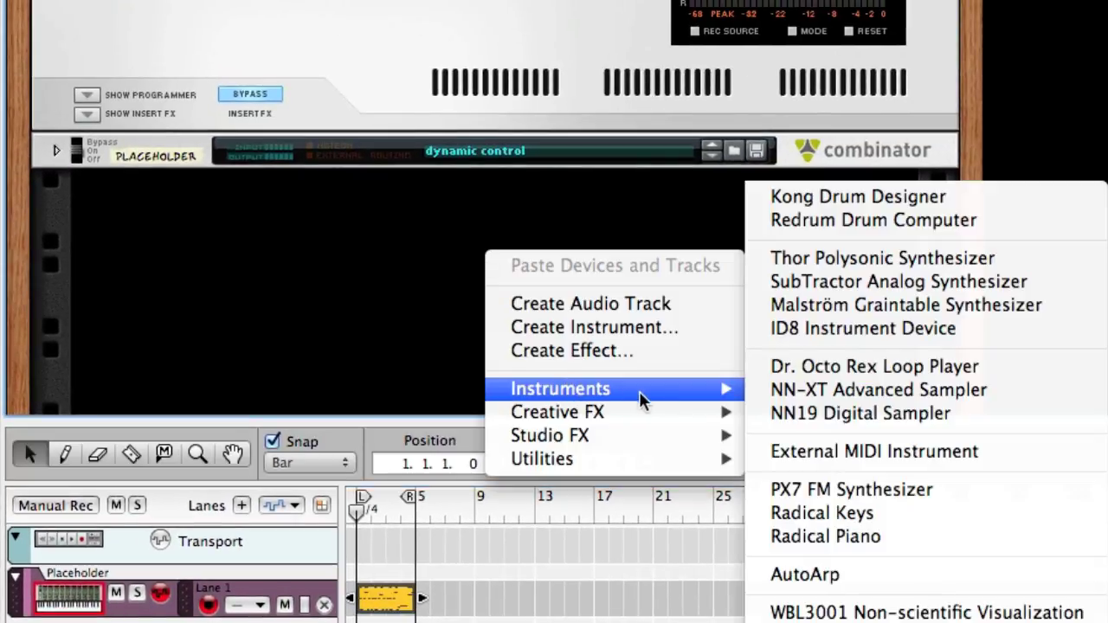
left_click(767, 258)
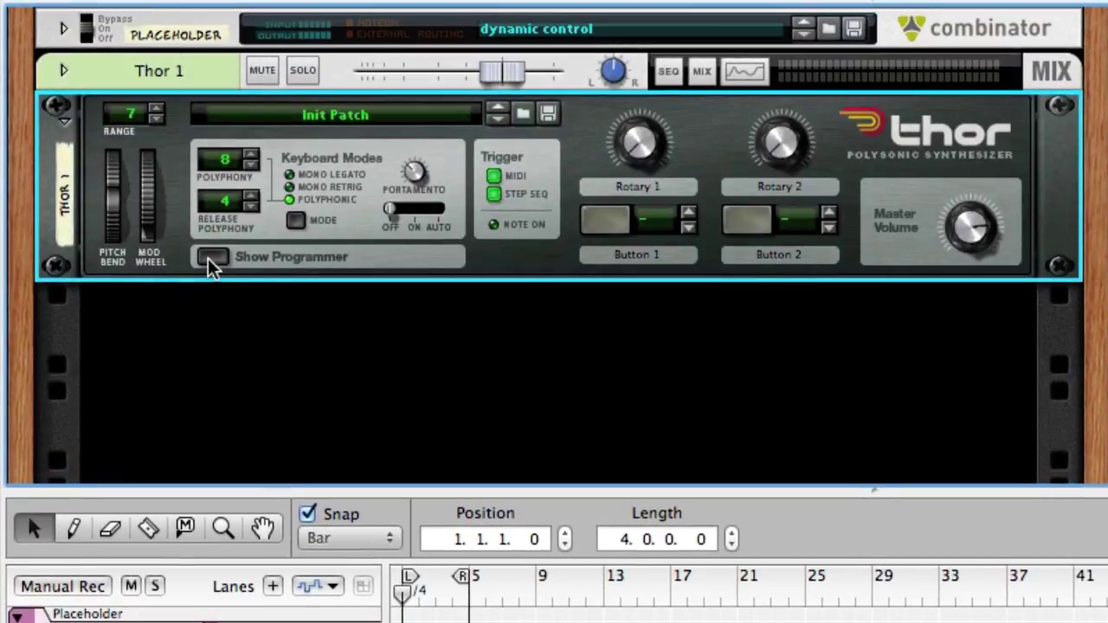
Show Thor's programmer, set Osc 1 to octave 2, and make Osc 2 a Noise oscillator
left_click(210, 257)
scroll(396, 290, "down", 5)
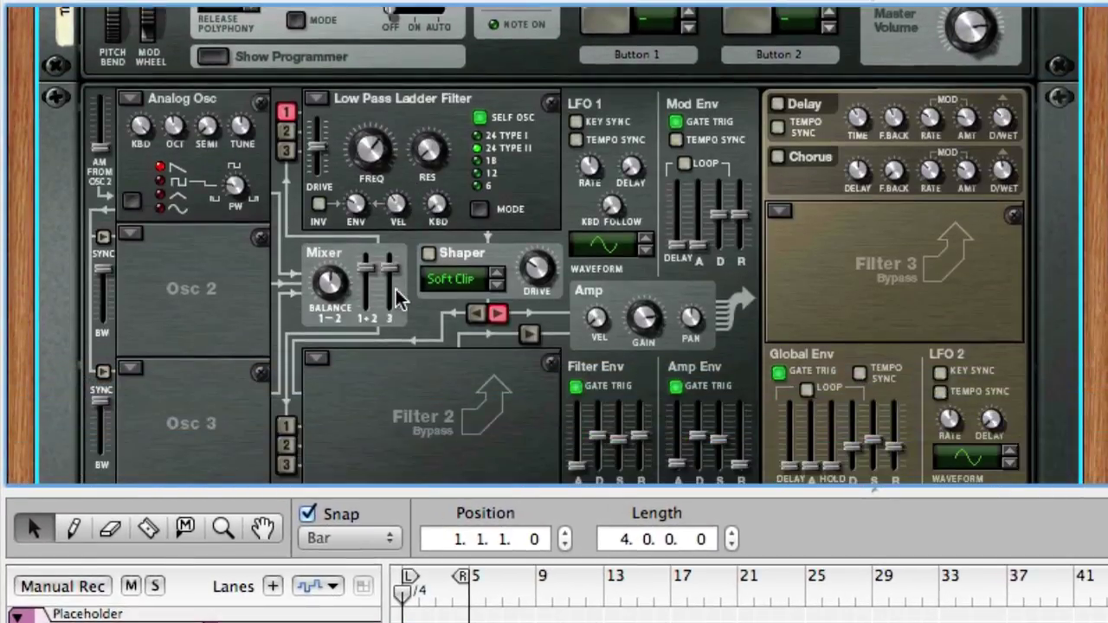
left_click_drag(174, 129, 165, 198)
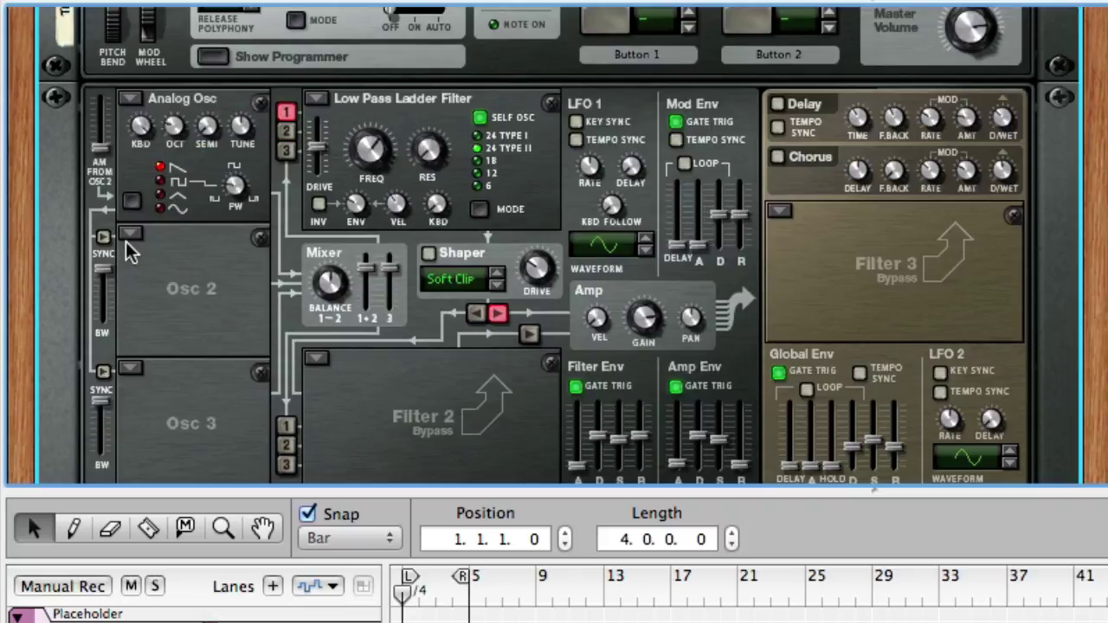
left_click(130, 233)
left_click(165, 209)
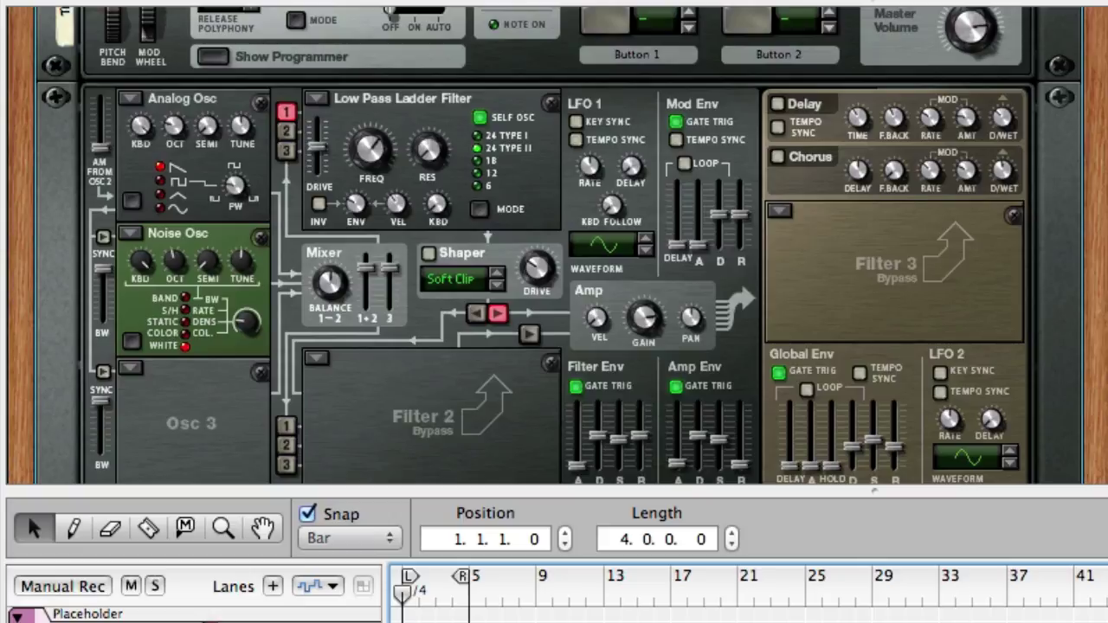
Start song playback from bar 1 to hear the Thor saw-and-noise patch
key("space")
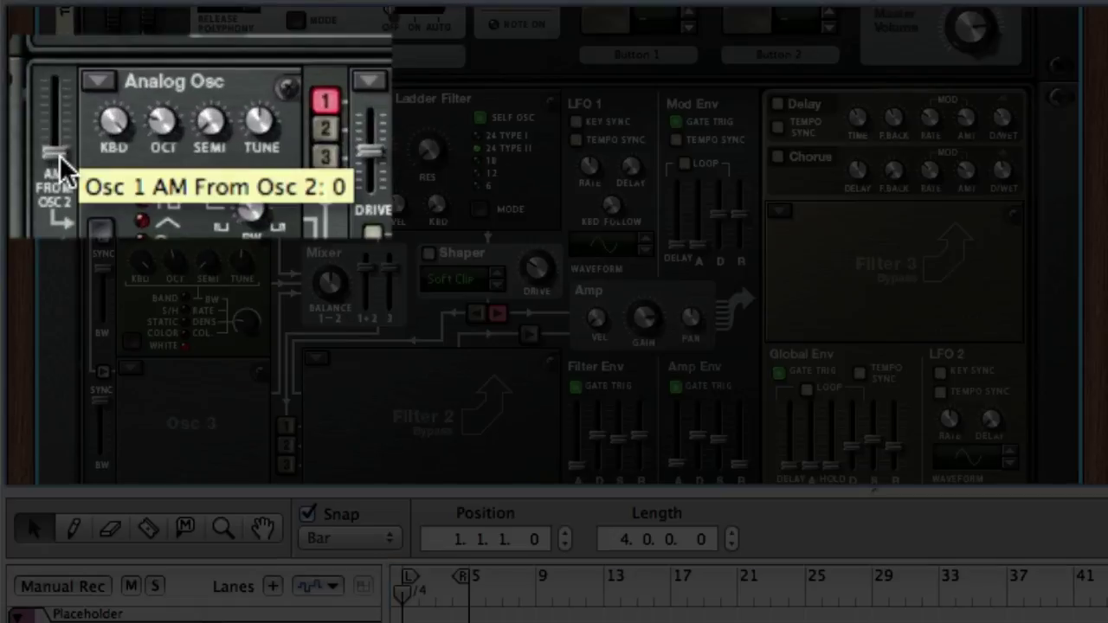
Set Thor's Osc 1 AM From Osc 2 amount to 39
left_click_drag(62, 165, 39, 81)
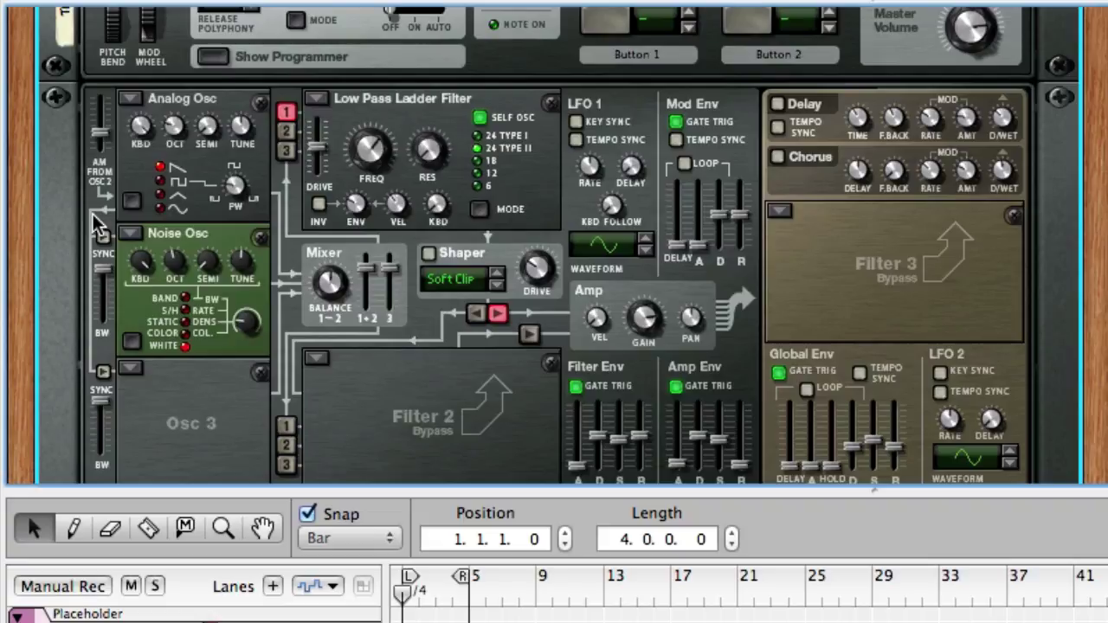
Open the Low Pass Ladder Filter cutoff fully to 21.6 kHz, leaving the filter type unchanged
left_click(394, 594)
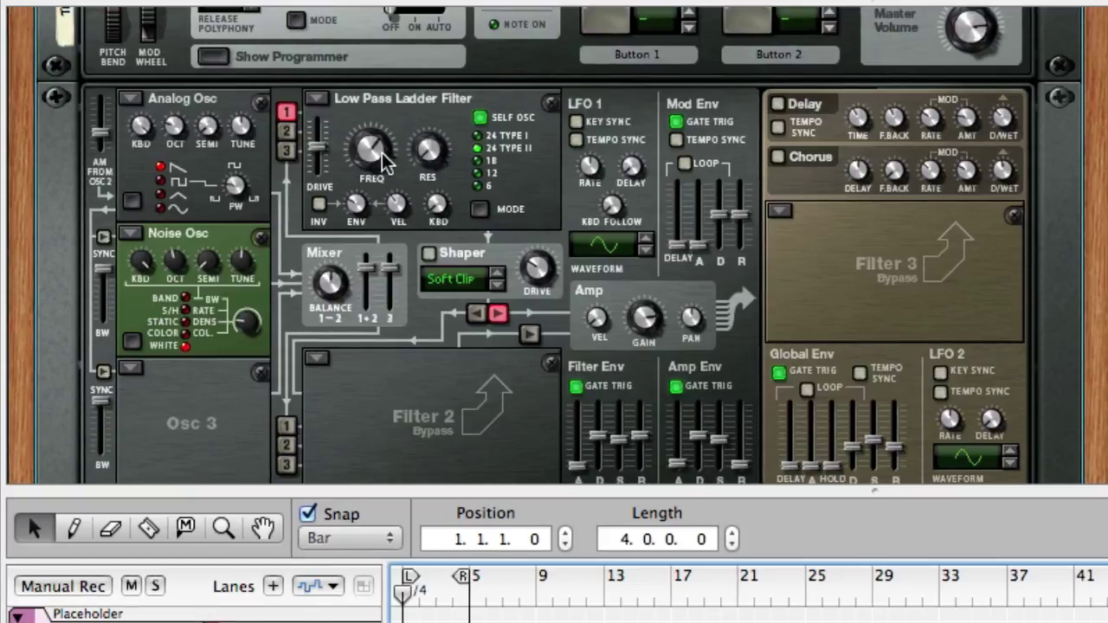
left_click_drag(381, 156, 311, 29)
left_click(257, 66)
key("Escape")
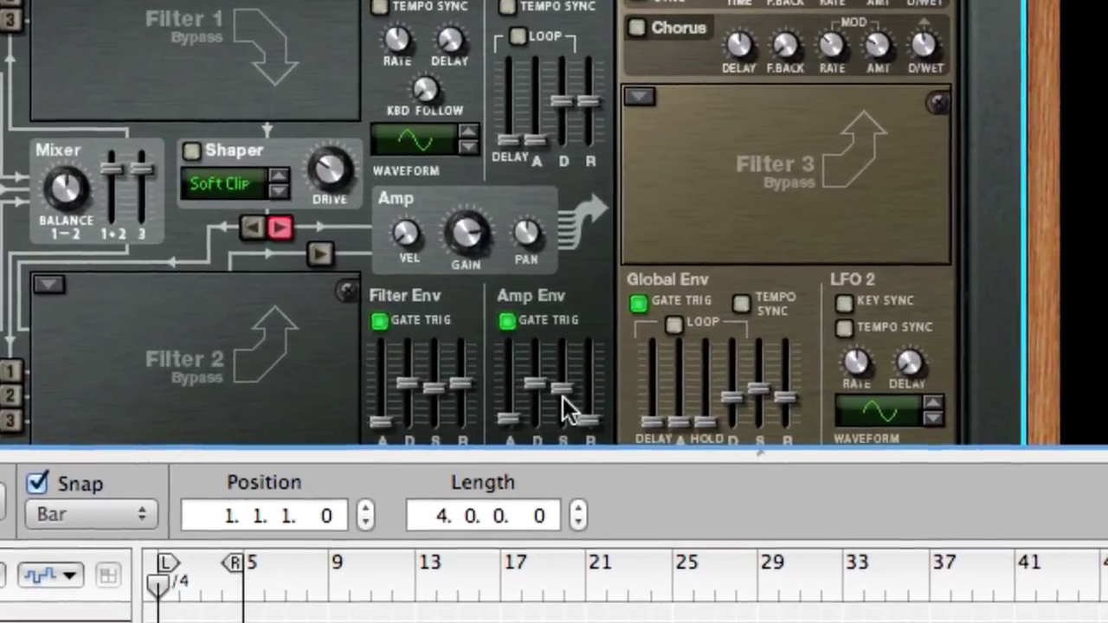
Raise Thor's Amp Env sustain to 0.0 dB
scroll(584, 370, "down", 3)
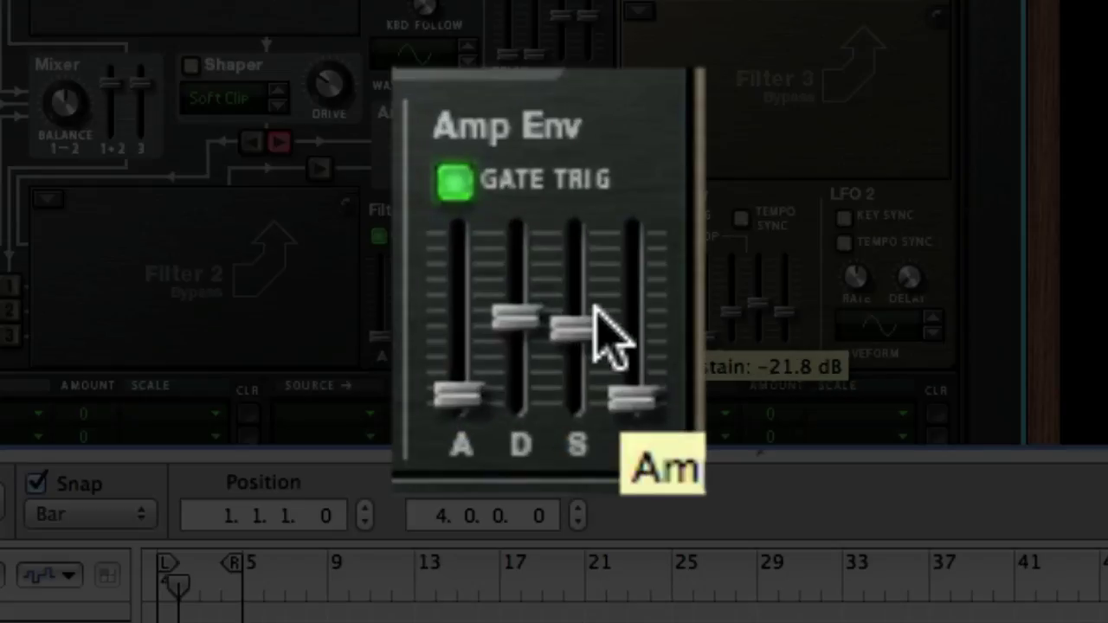
left_click_drag(594, 306, 595, 223)
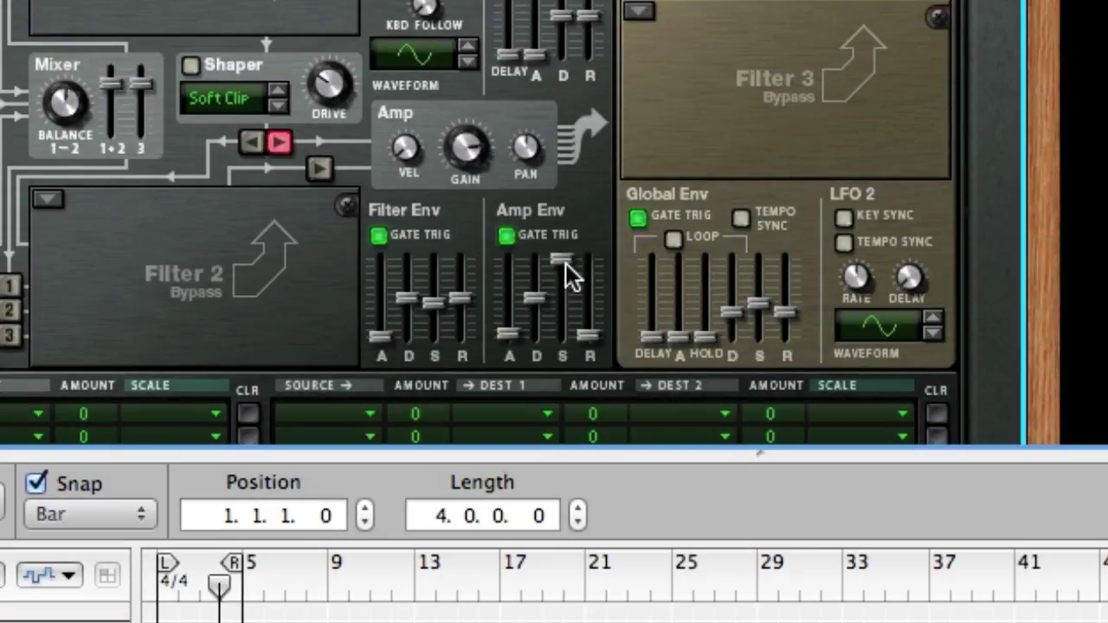
mouse_move(572, 275)
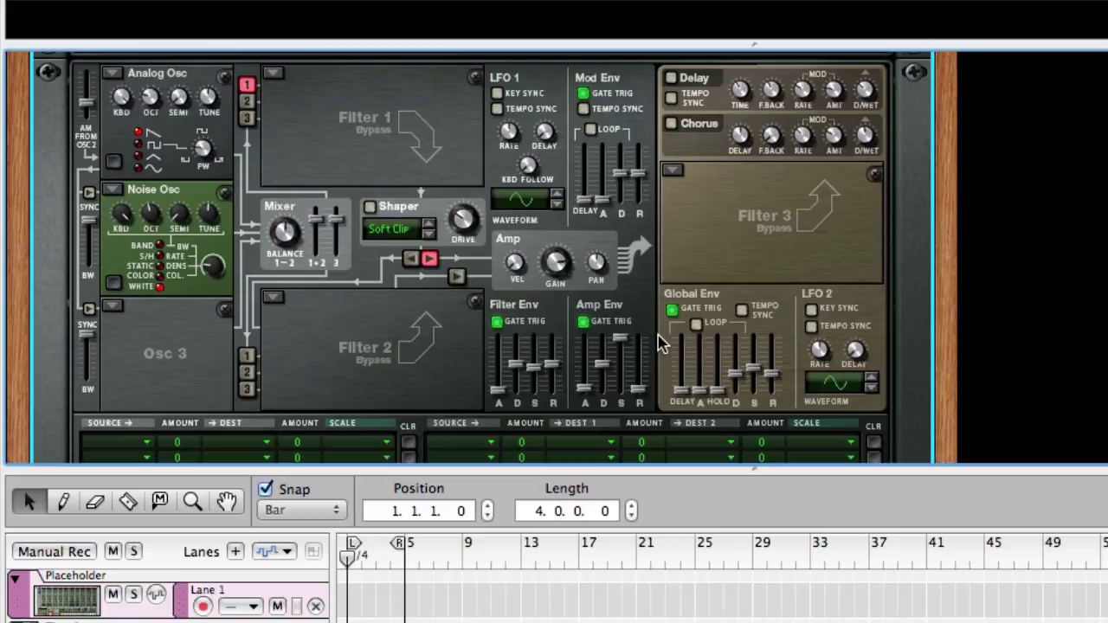
Insert a BV512 Digital Vocoder under Thor in Equalizer mode with Shift at 63
scroll(658, 343, "down", 10)
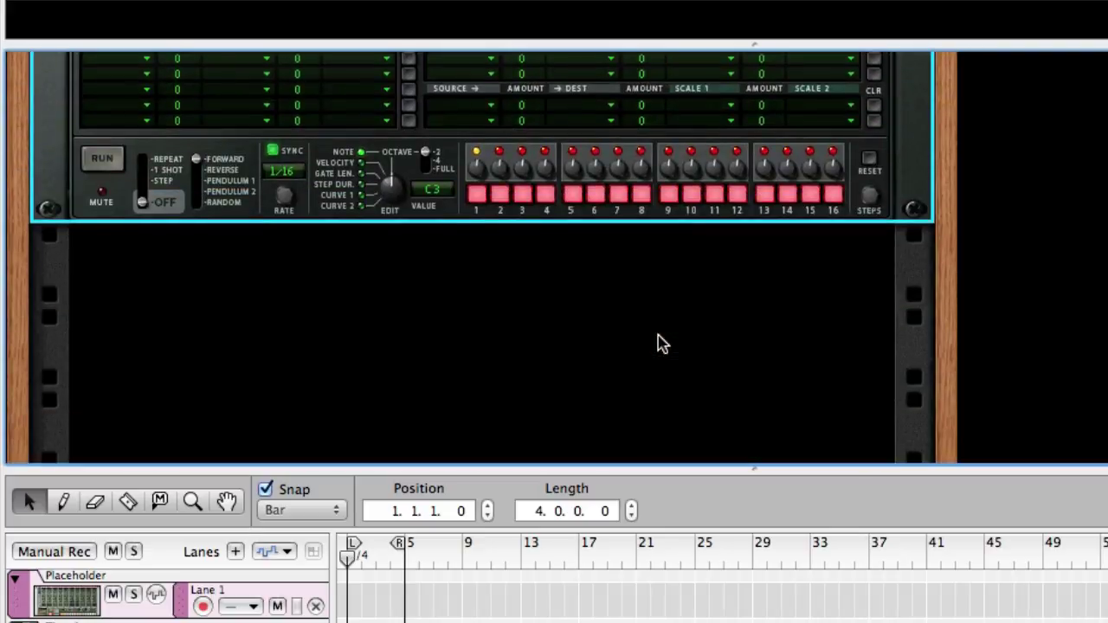
right_click(465, 295)
mouse_move(544, 441)
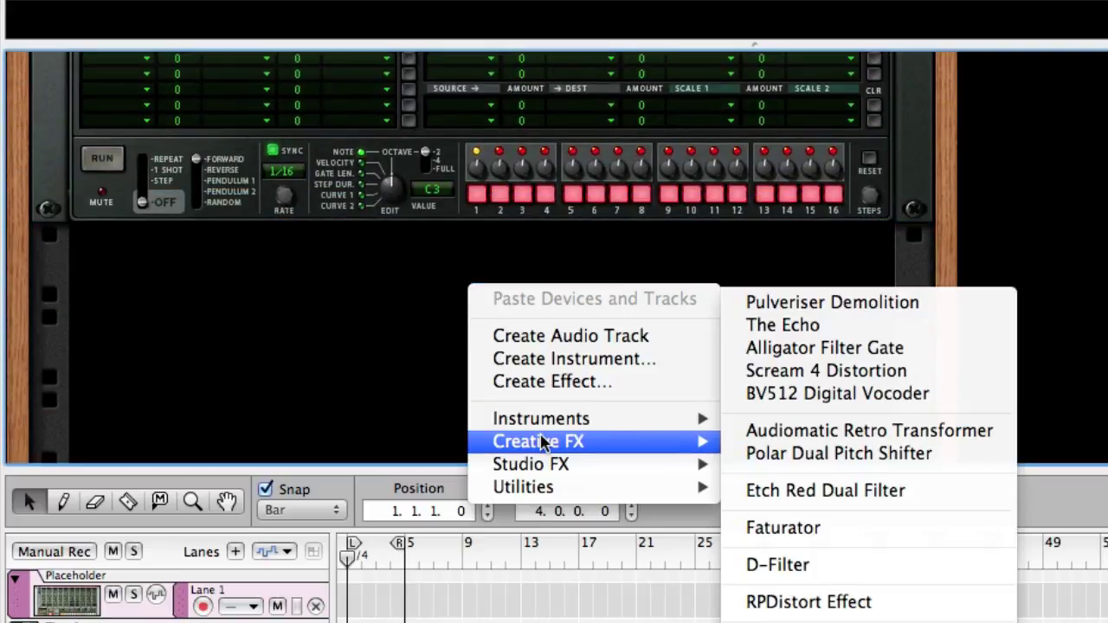
left_click(755, 396)
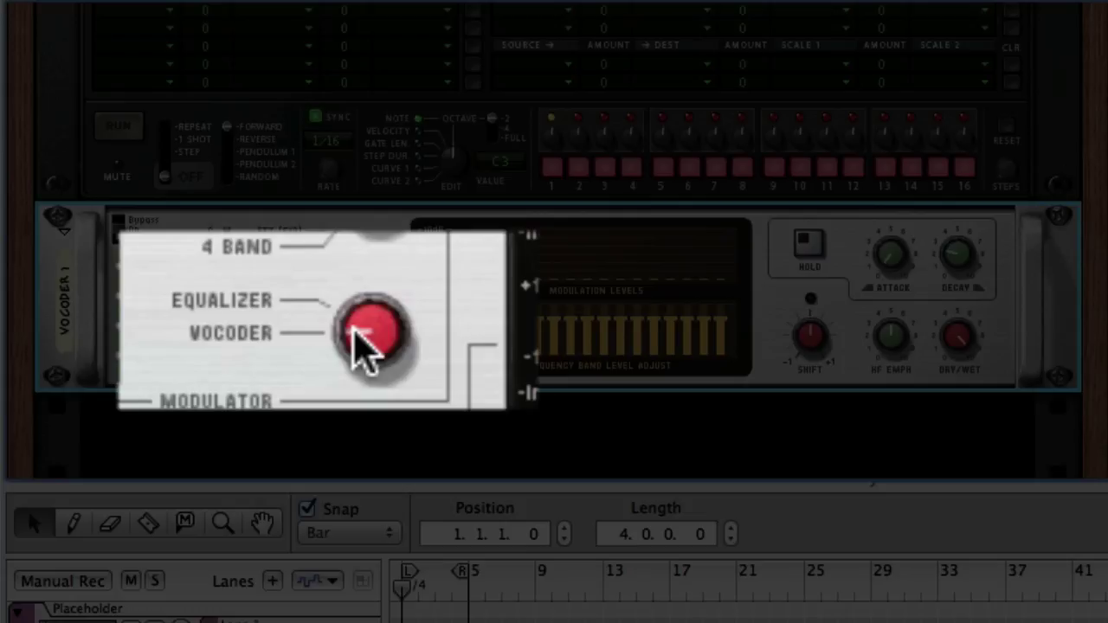
left_click(364, 342)
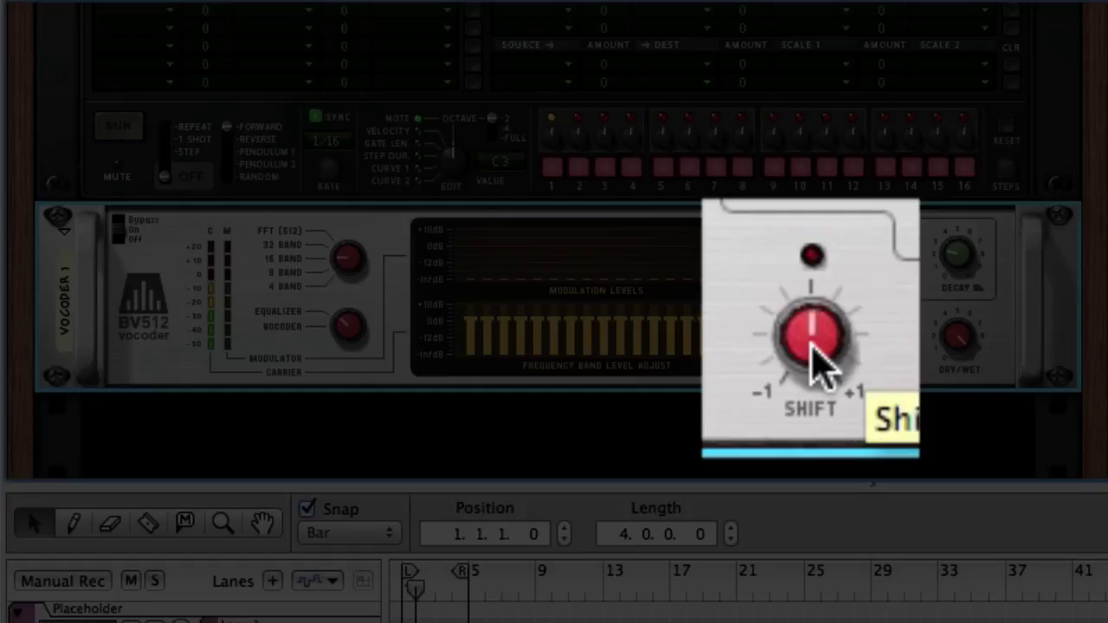
left_click_drag(812, 345, 726, 128)
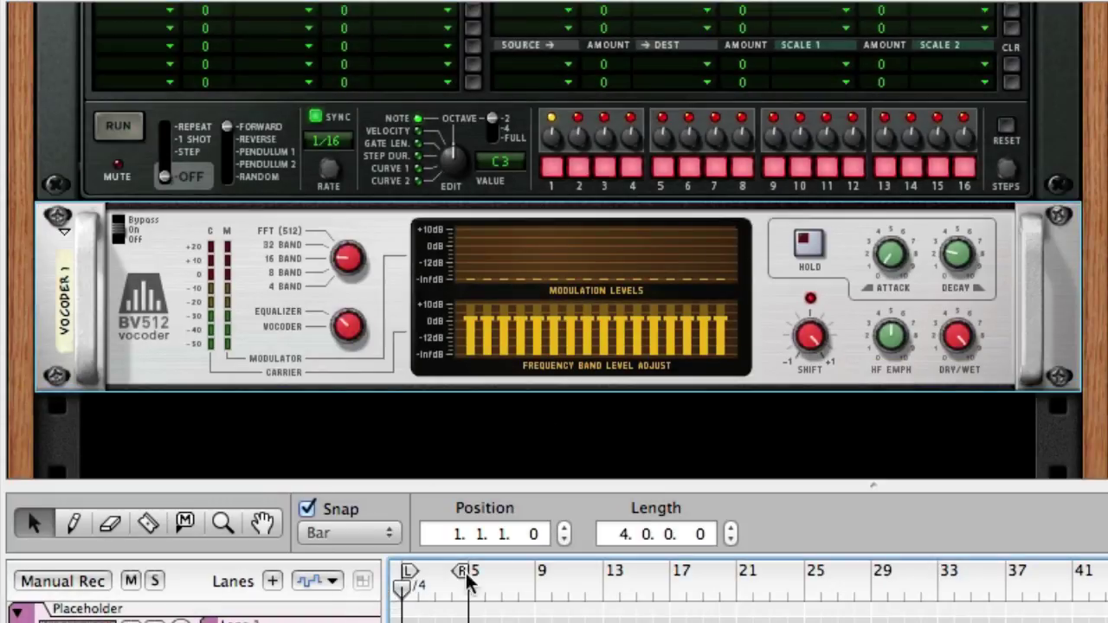
Add an MClass Equalizer below the vocoder from the Studio FX menu
scroll(597, 412, "down", 3)
right_click(611, 299)
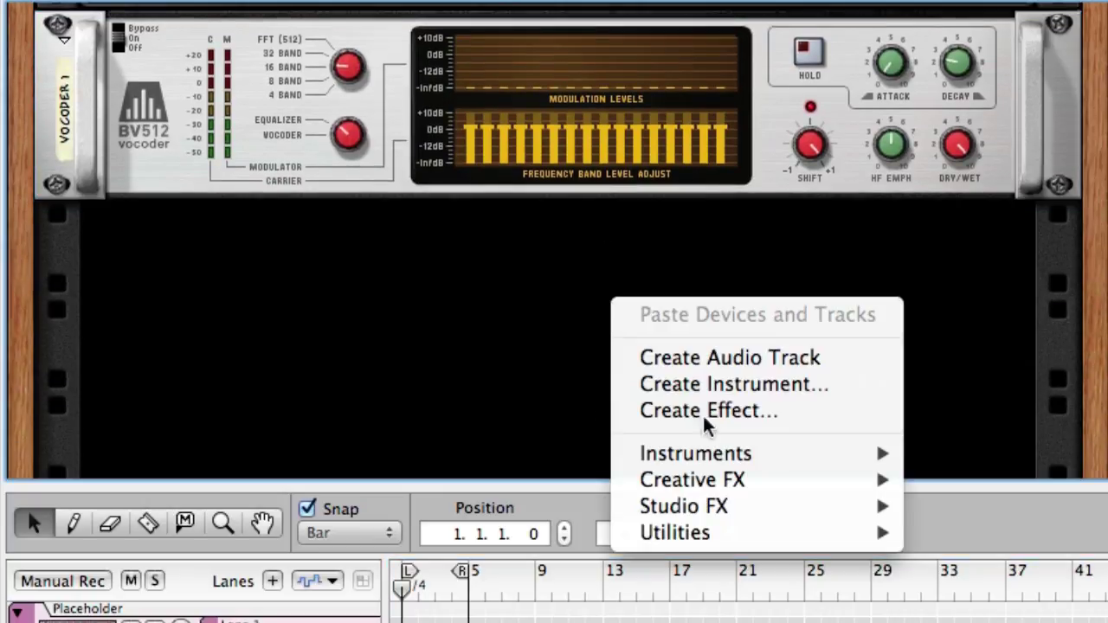
mouse_move(805, 506)
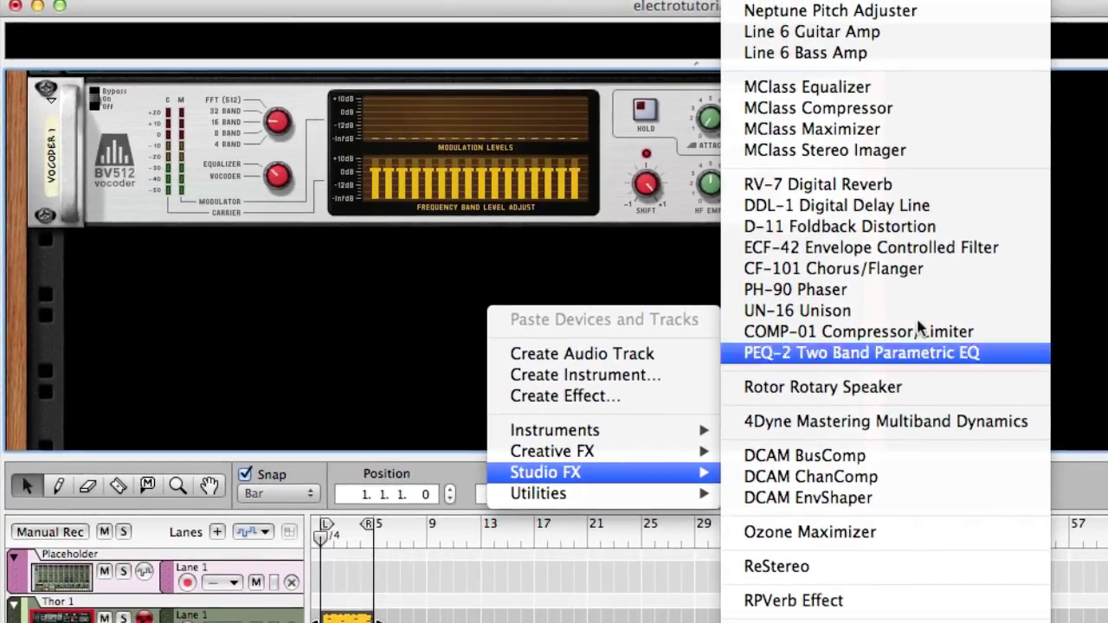
left_click(807, 88)
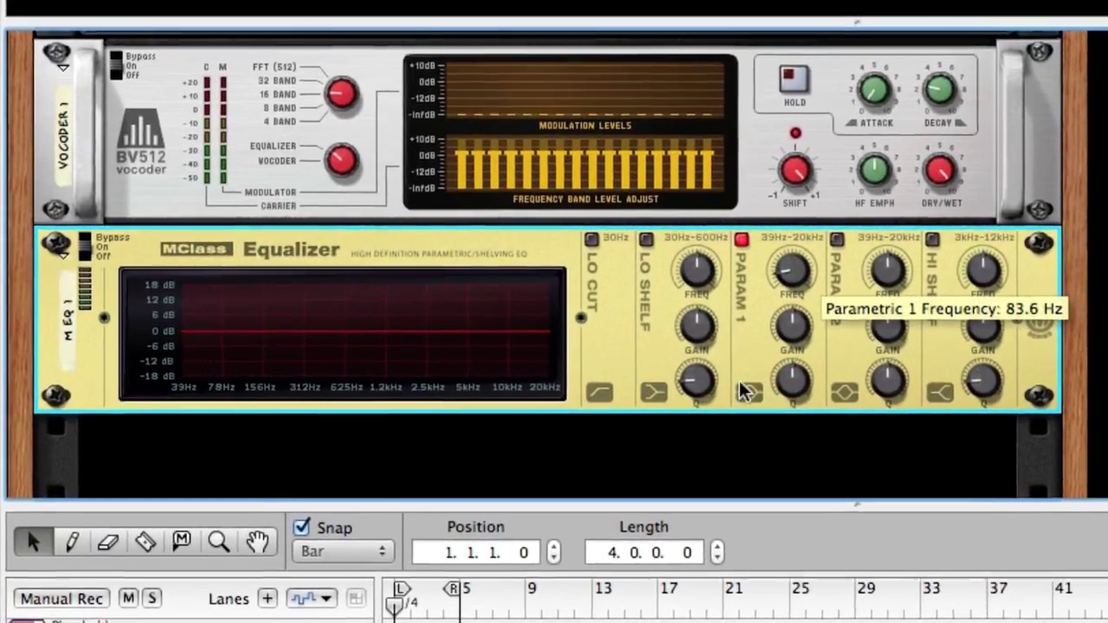
Cut a narrow Parametric 1 notch near 388 Hz, about -16 dB, and boost the high shelf
left_click_drag(740, 382, 743, 343)
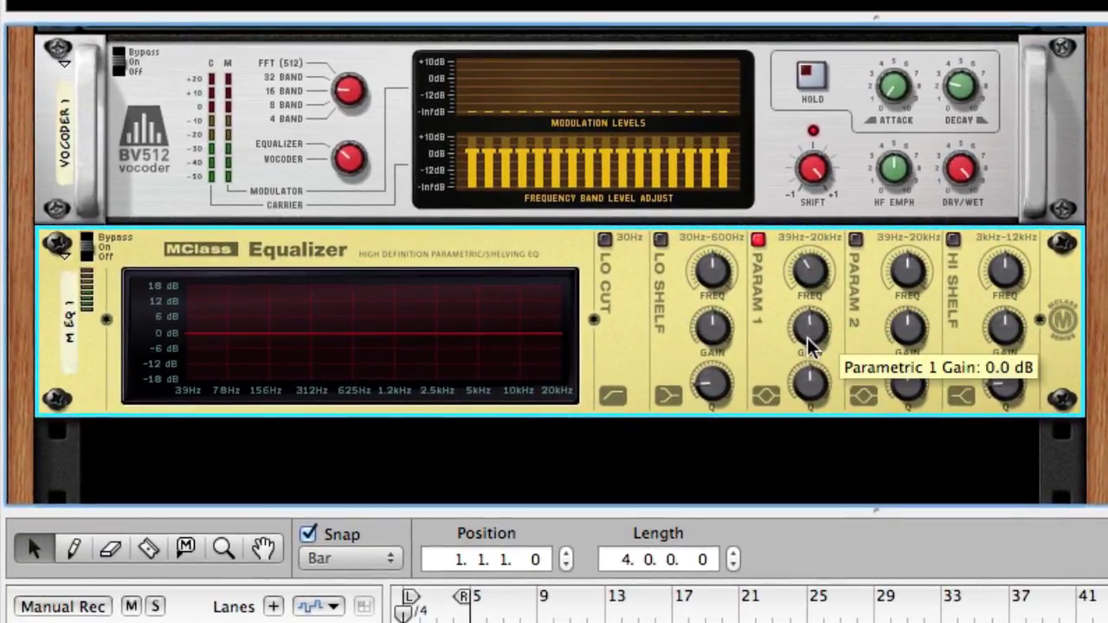
left_click_drag(810, 344, 796, 459)
left_click_drag(810, 382, 804, 438)
left_click_drag(809, 329, 804, 433)
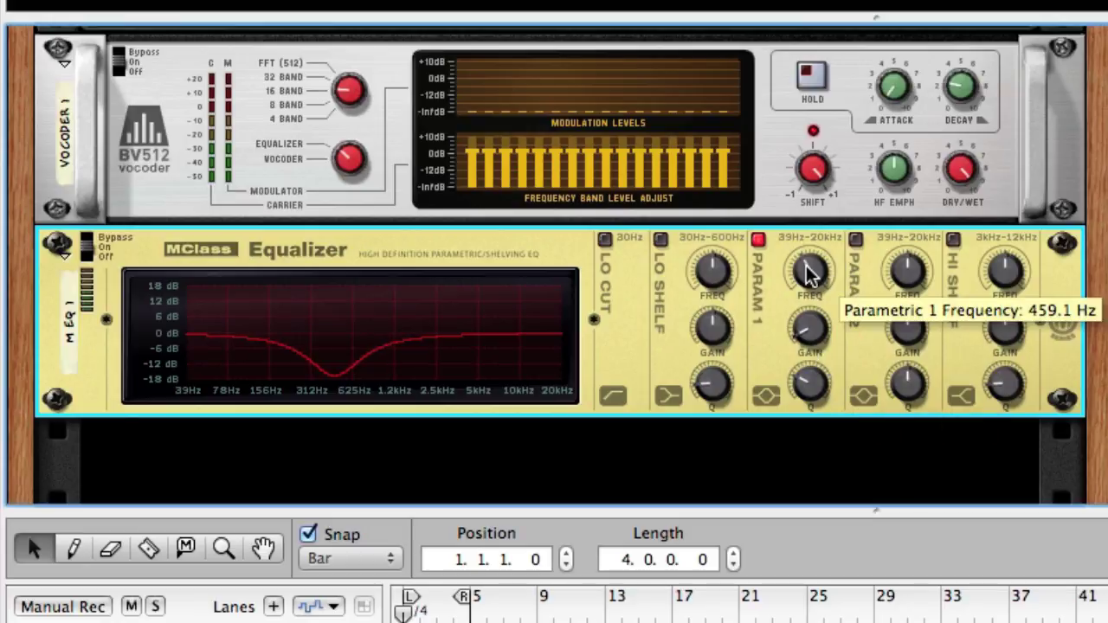
left_click_drag(809, 276, 787, 280)
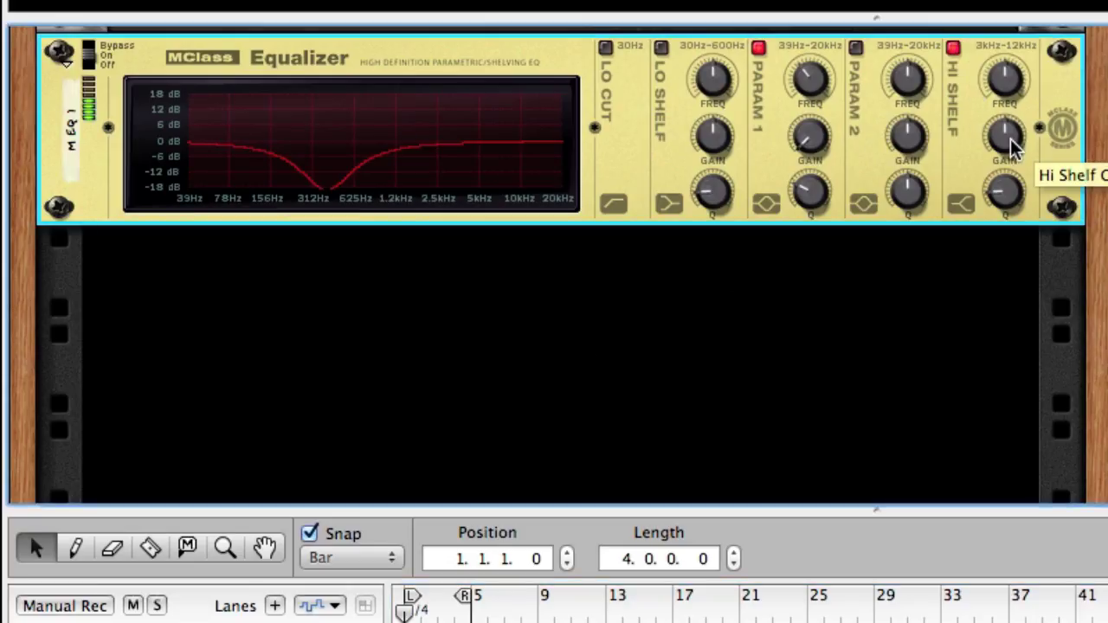
left_click_drag(1010, 139, 976, 89)
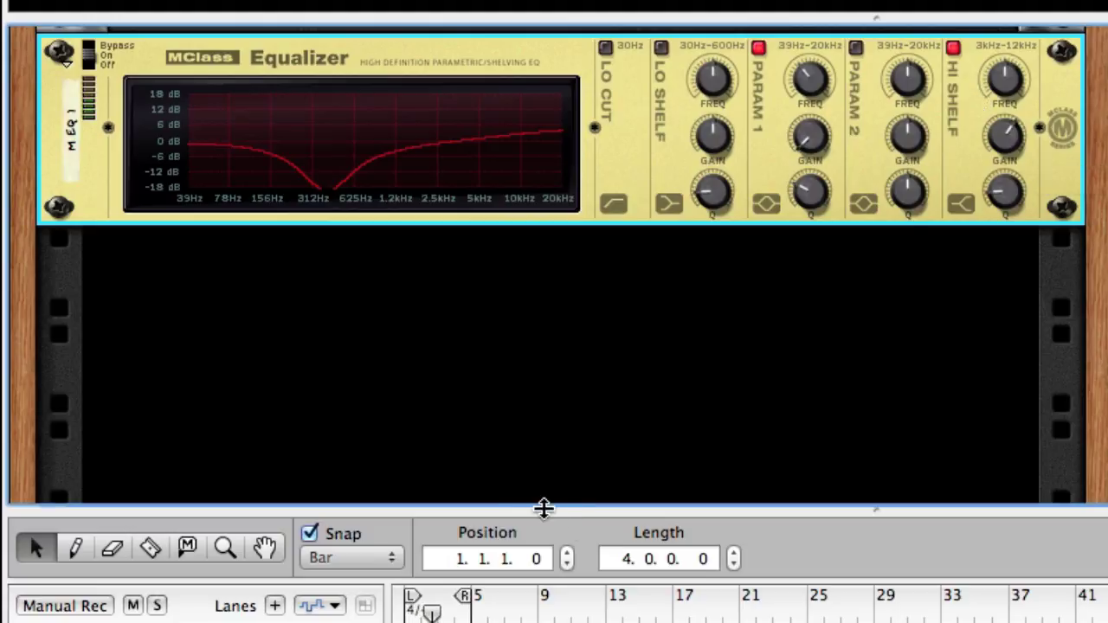
Add an Audiomatic Retro Transformer below the EQ in Tape mode with Transform at 95%
left_click_drag(430, 611, 398, 611)
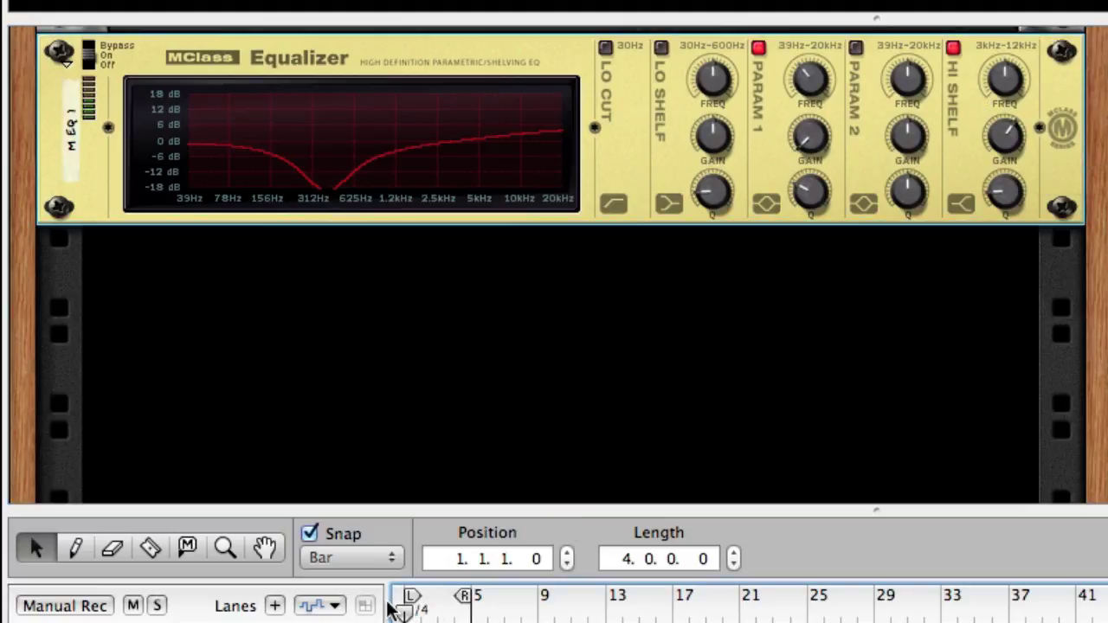
right_click(541, 273)
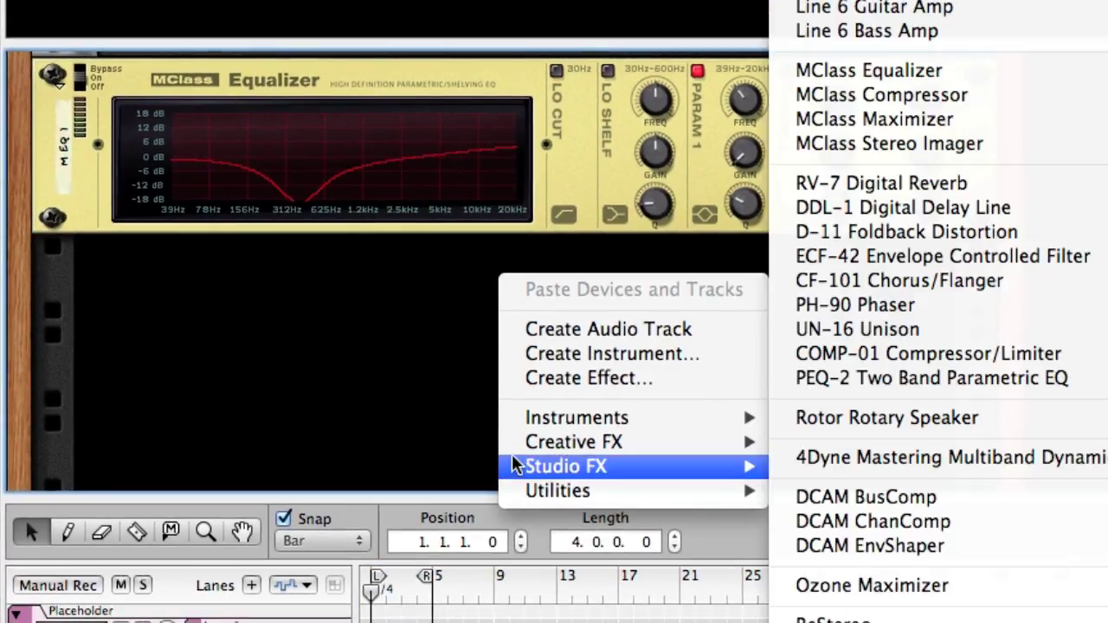
mouse_move(535, 442)
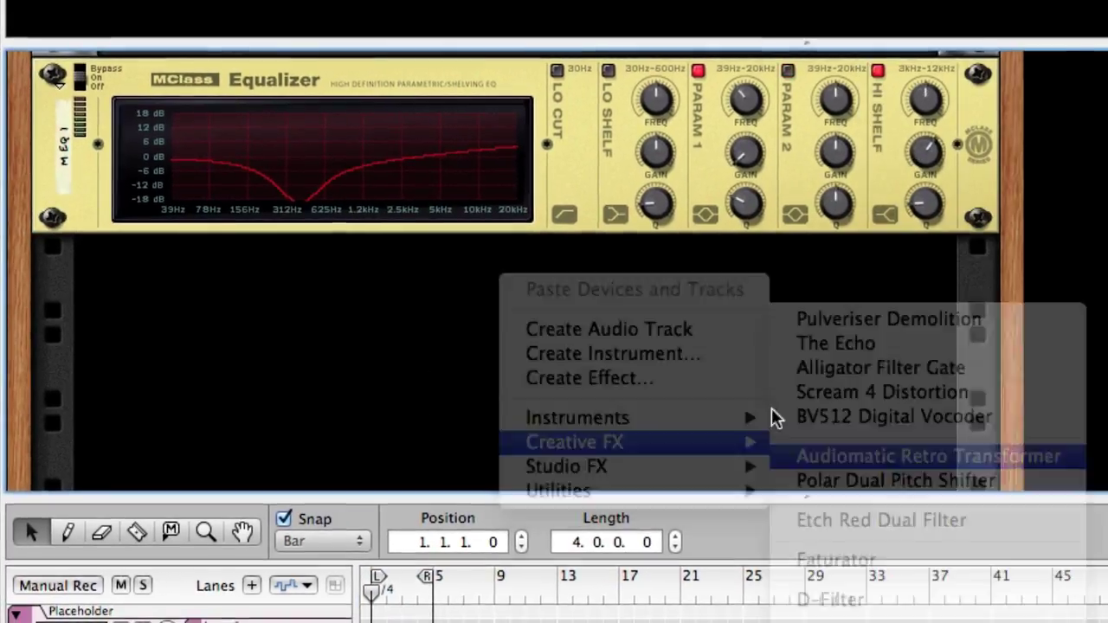
left_click(802, 456)
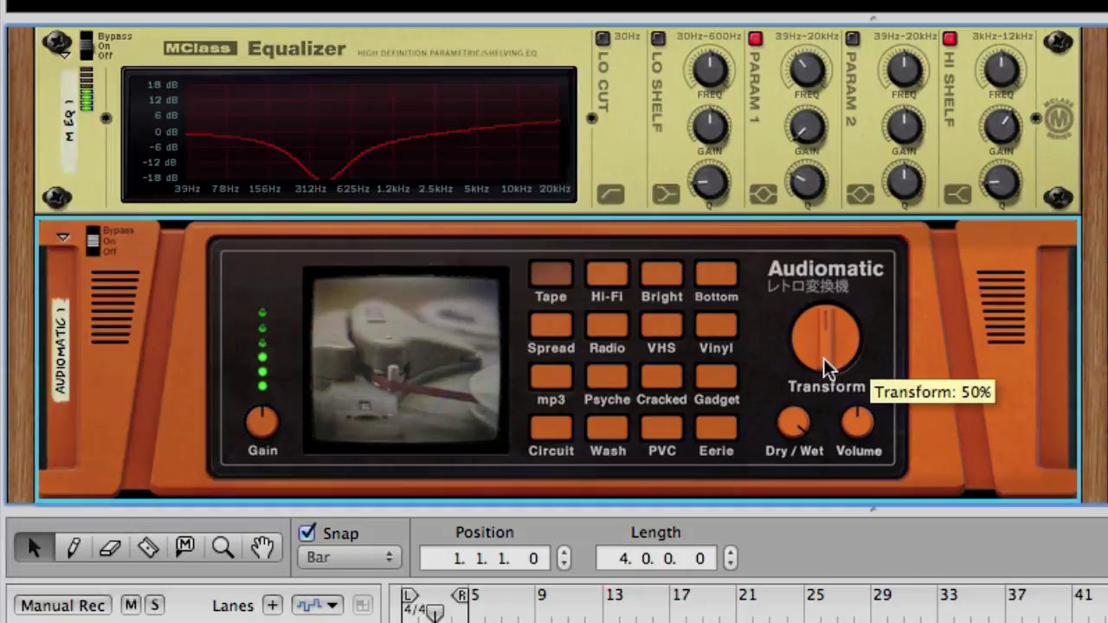
left_click_drag(823, 358, 754, 143)
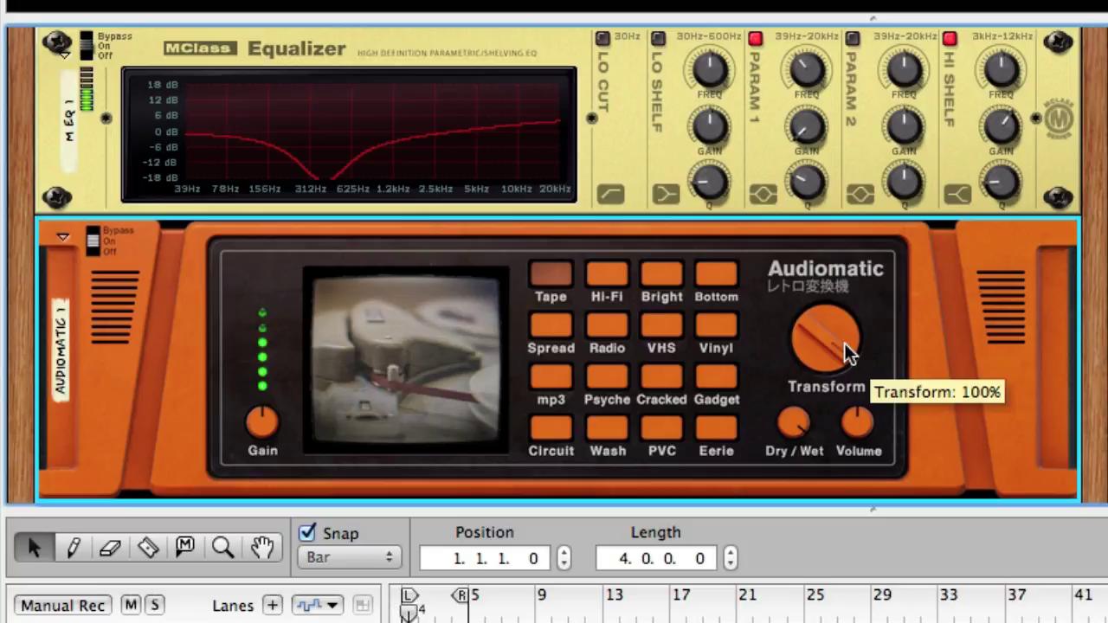
Scroll down the rack to check the Audiomatic Transform knob at its 100% maximum
scroll(844, 343, "down", 3)
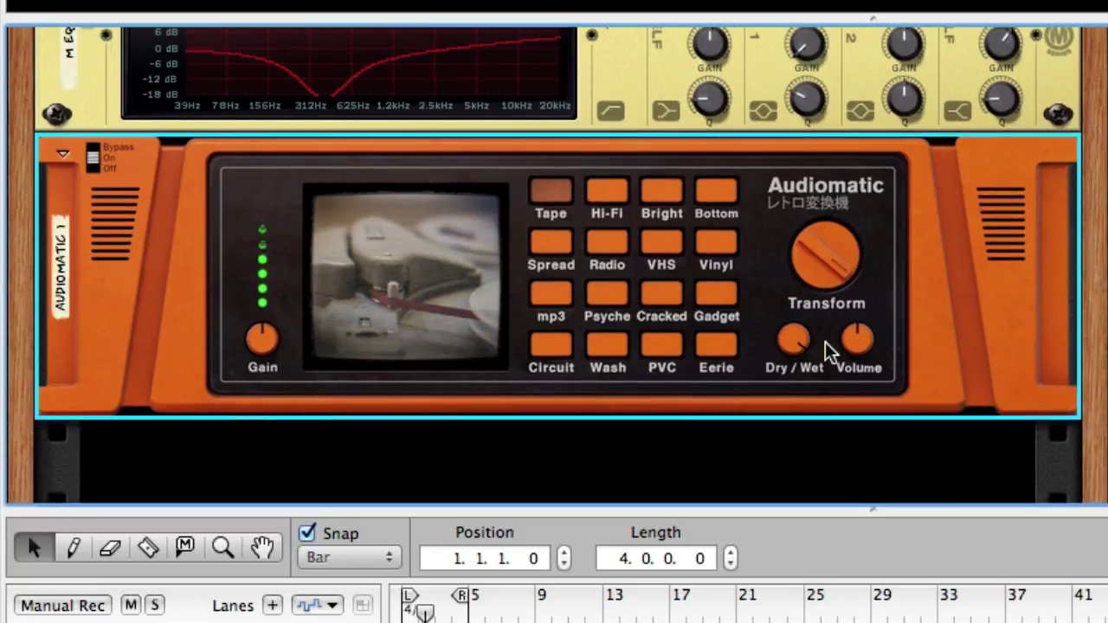